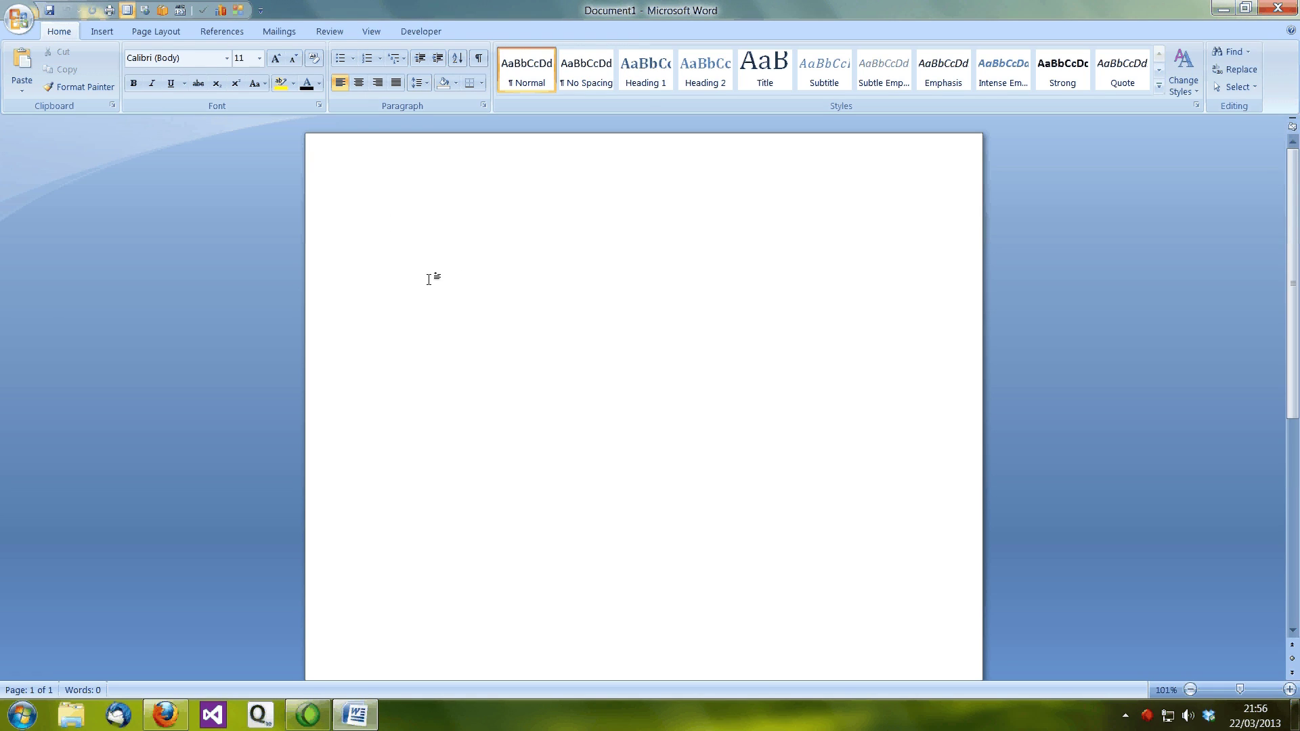
- Apply Narrow page margins, then try the No Spacing style before reverting to Normal
left_click(157, 32)
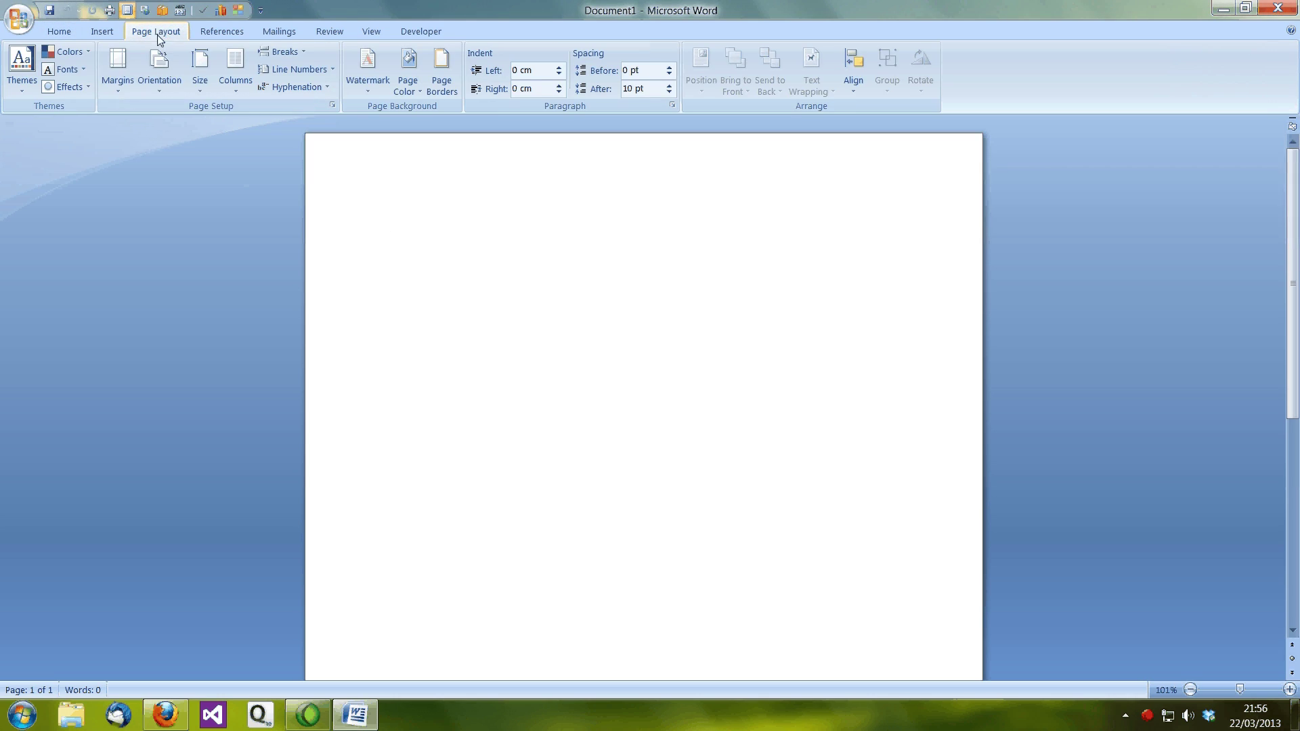
left_click(129, 65)
left_click(153, 164)
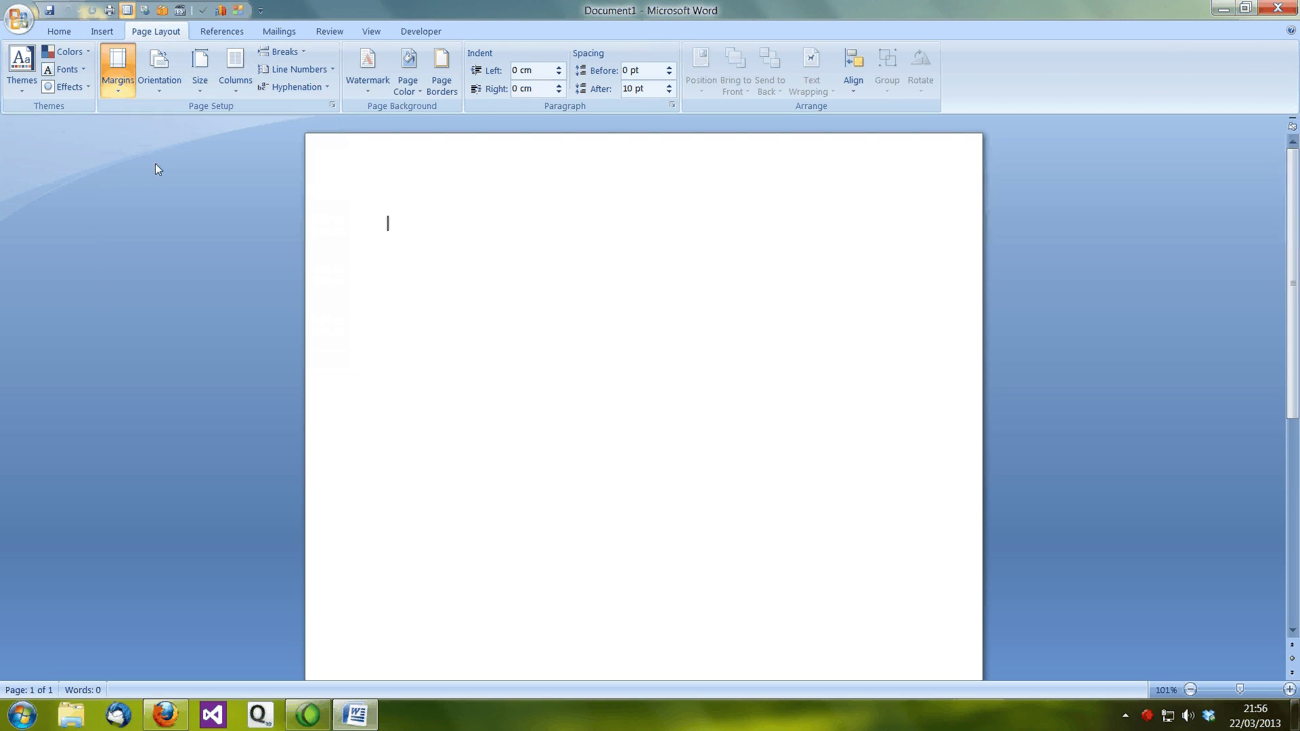
left_click(61, 31)
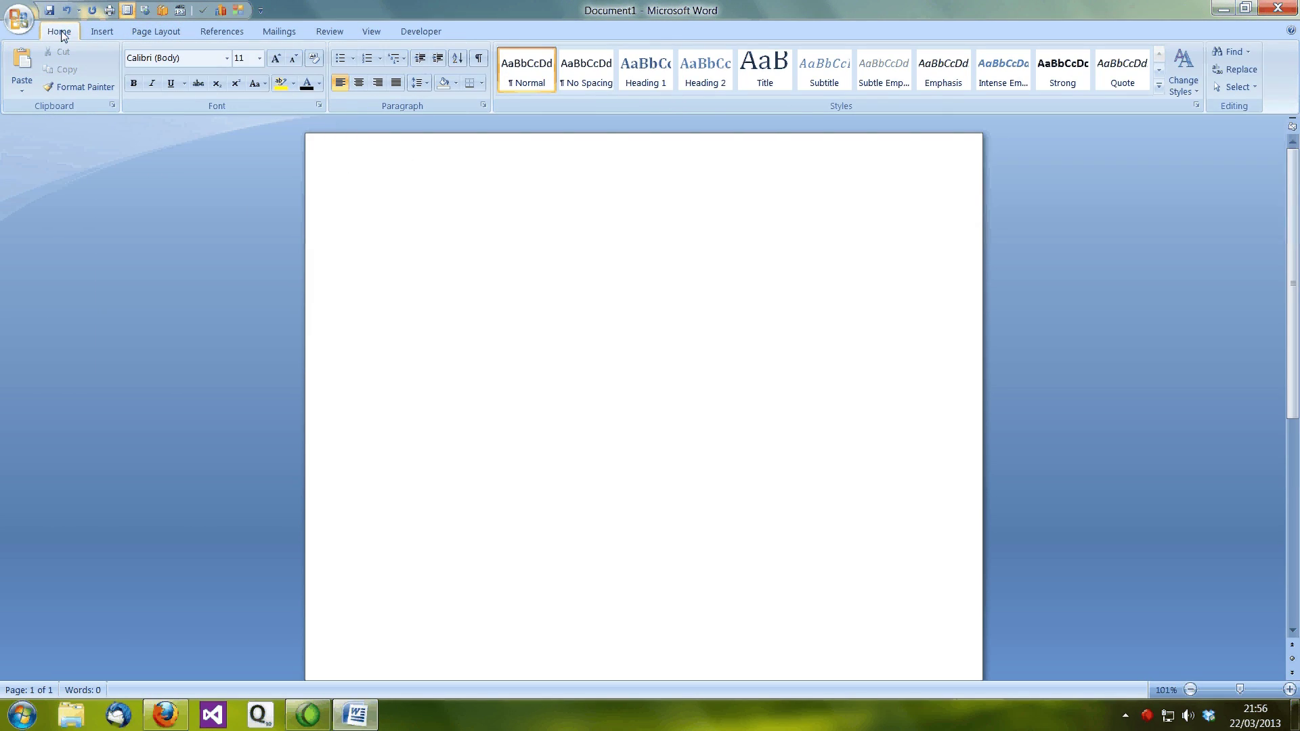
left_click(577, 81)
left_click(533, 73)
- Type three lines of test text, delete them all, and apply No Spacing to the empty page
left_click(502, 222)
type("dsfds")
key("Return")
type("fdsfsdf")
key("Return")
type("dsfs")
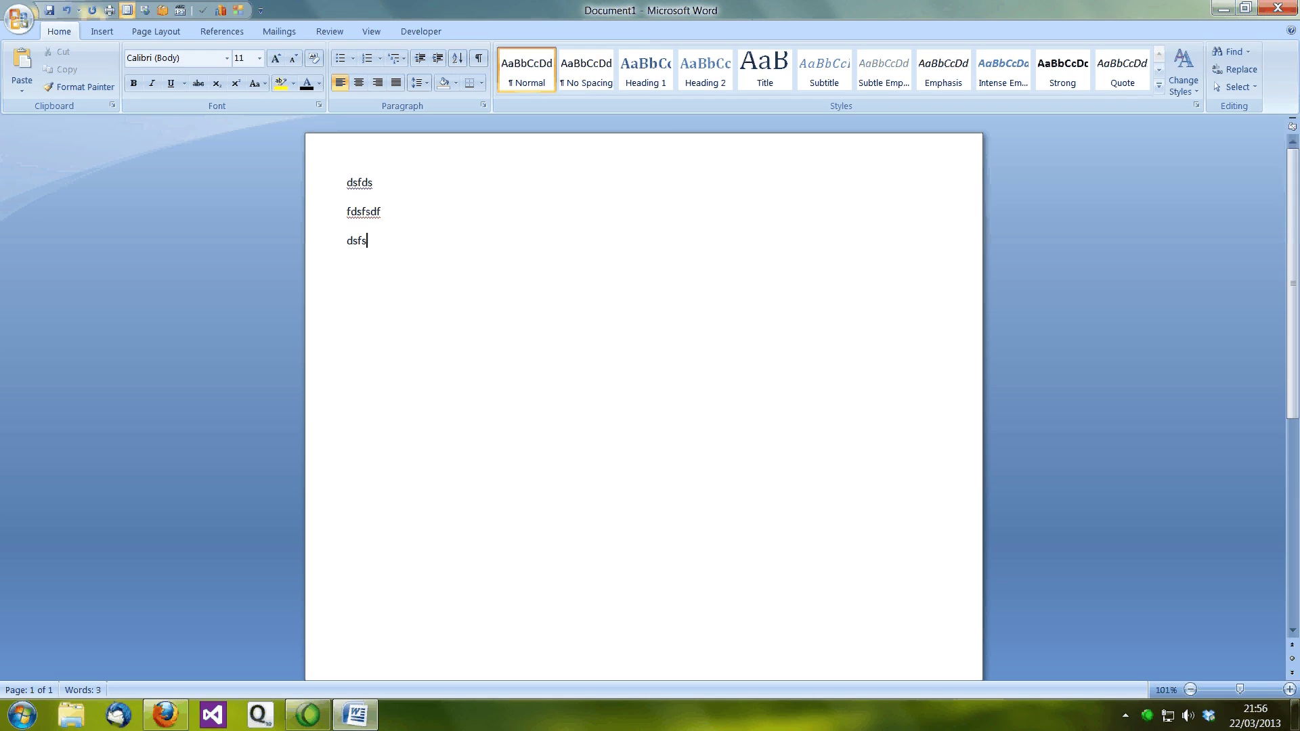
key("ctrl+a")
key("Delete")
left_click(602, 64)
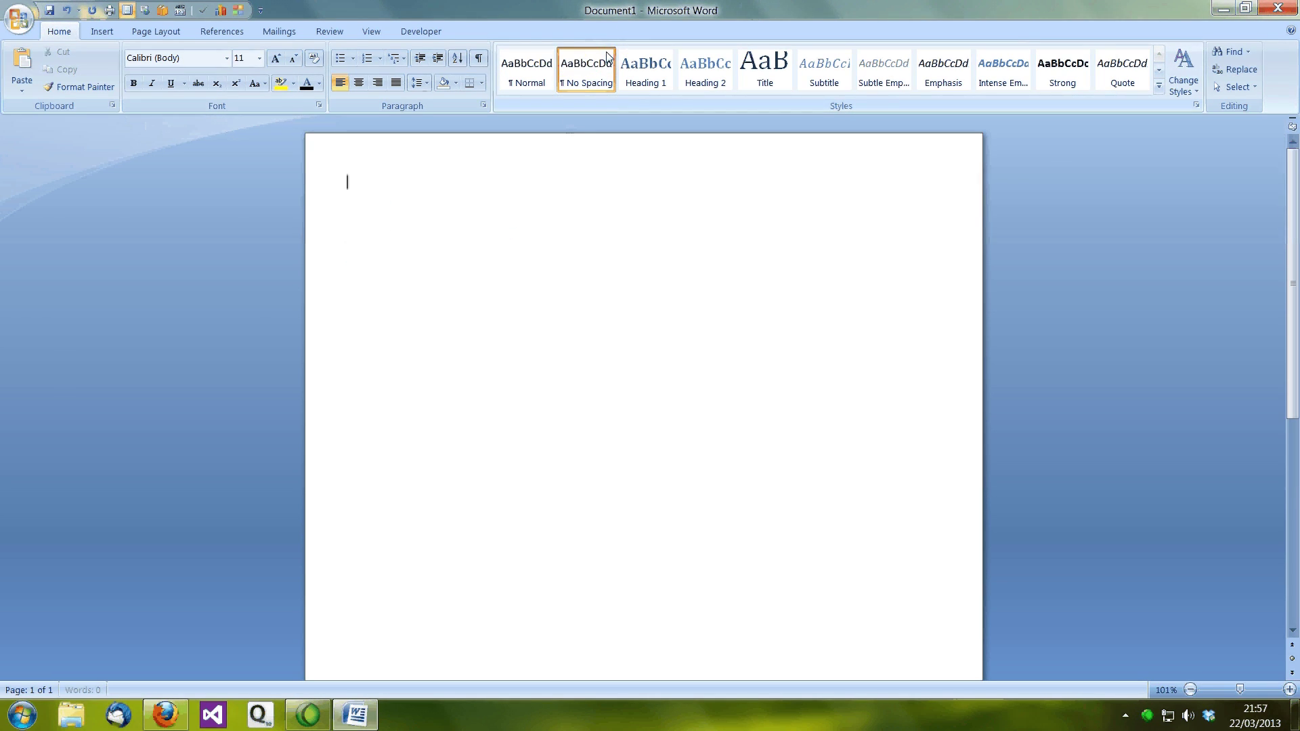
- Choose Century as the font and 12 as the font size
left_click(226, 58)
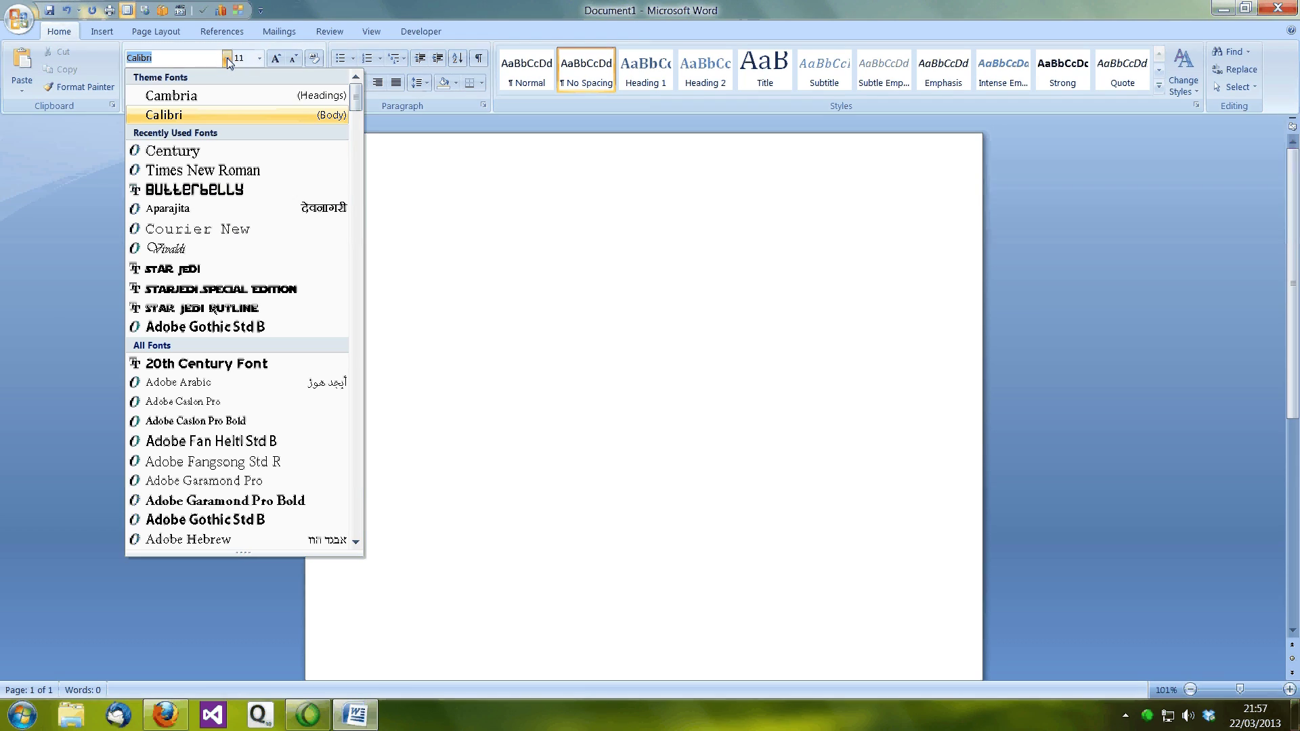
left_click(198, 149)
left_click(260, 58)
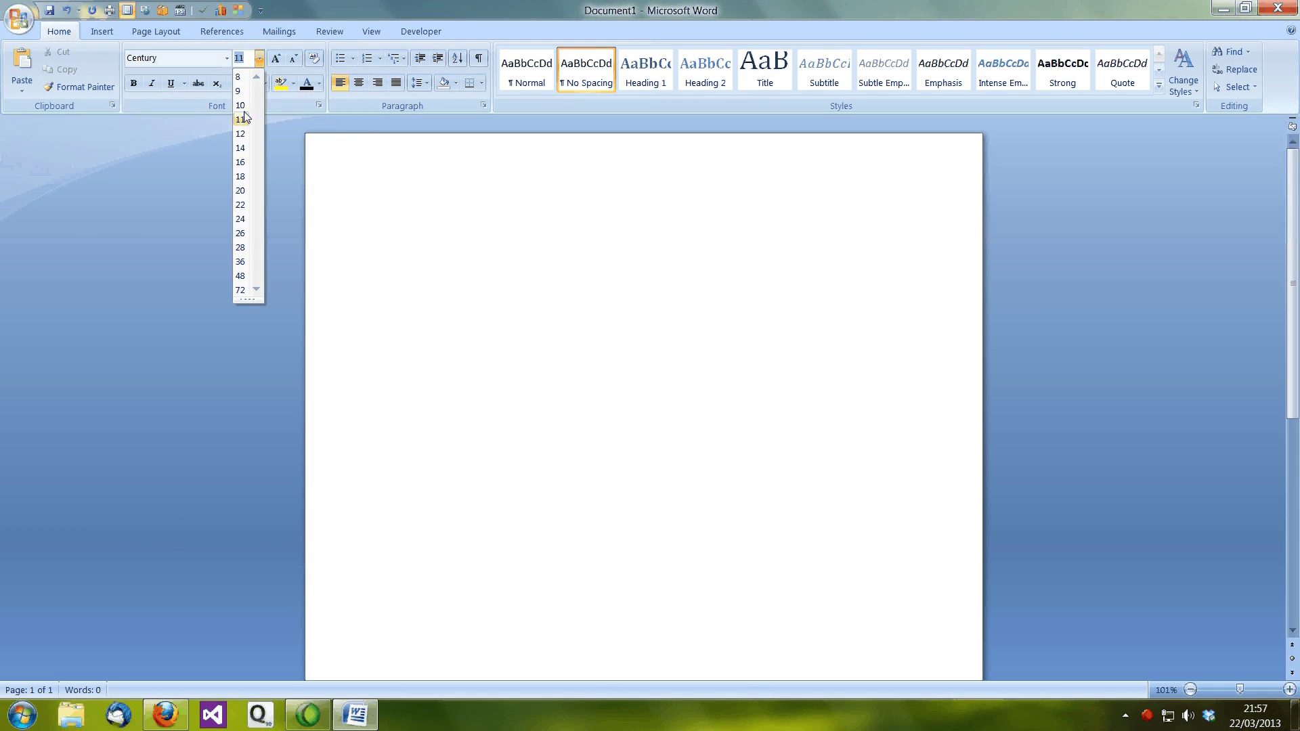
left_click(241, 133)
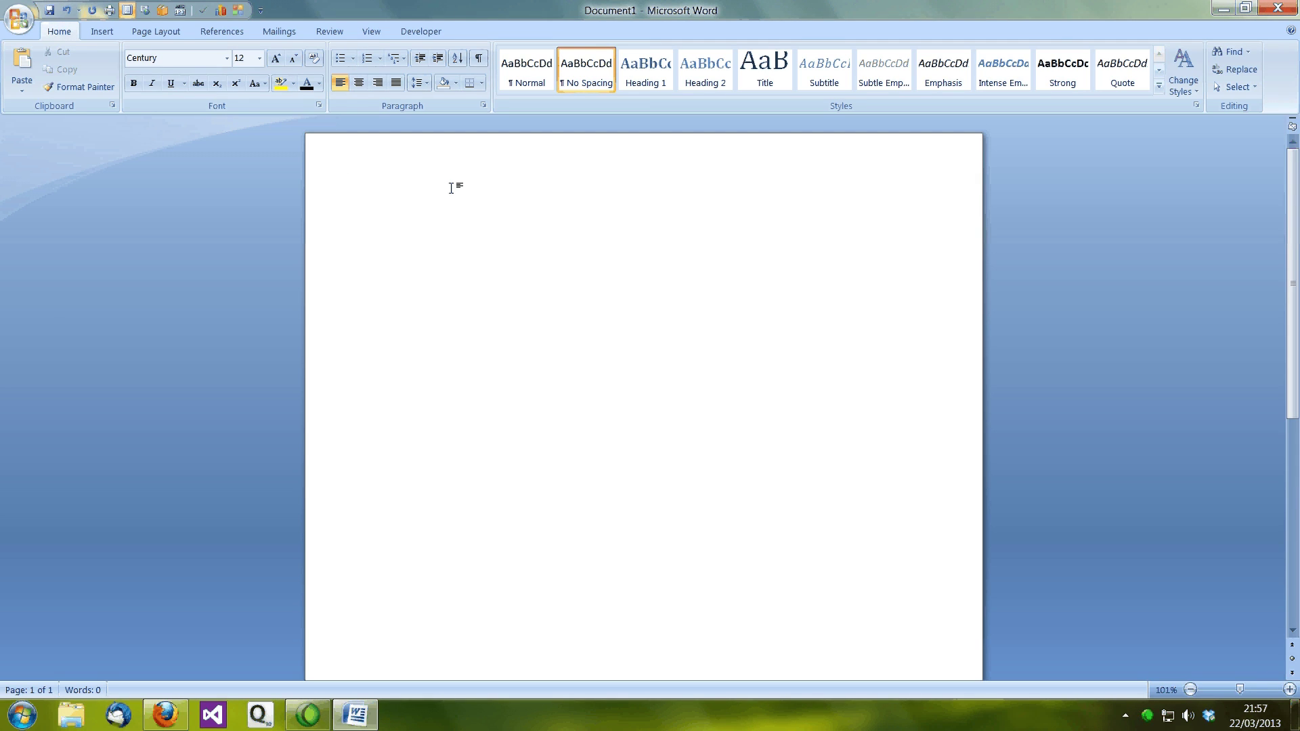
- Open Normal.dotm from the Templates folder, filtering the file list to Word templates
left_click(19, 22)
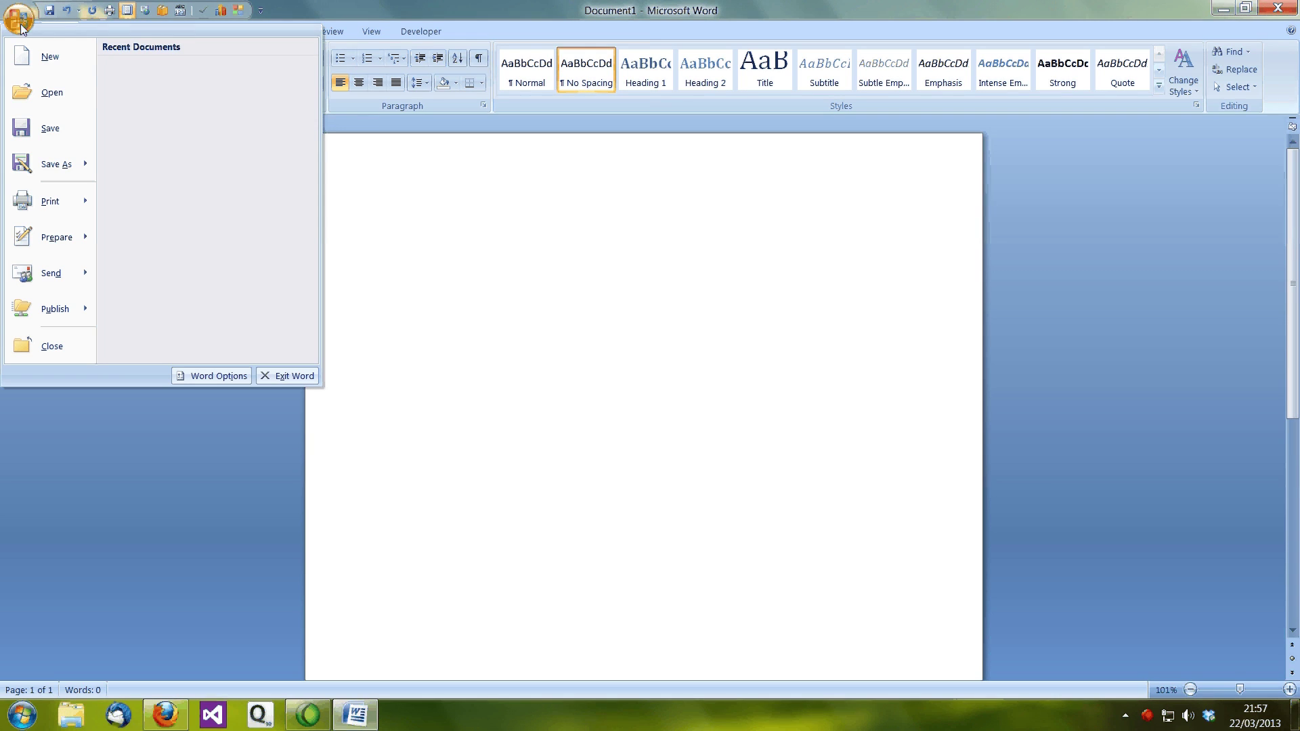
left_click(53, 95)
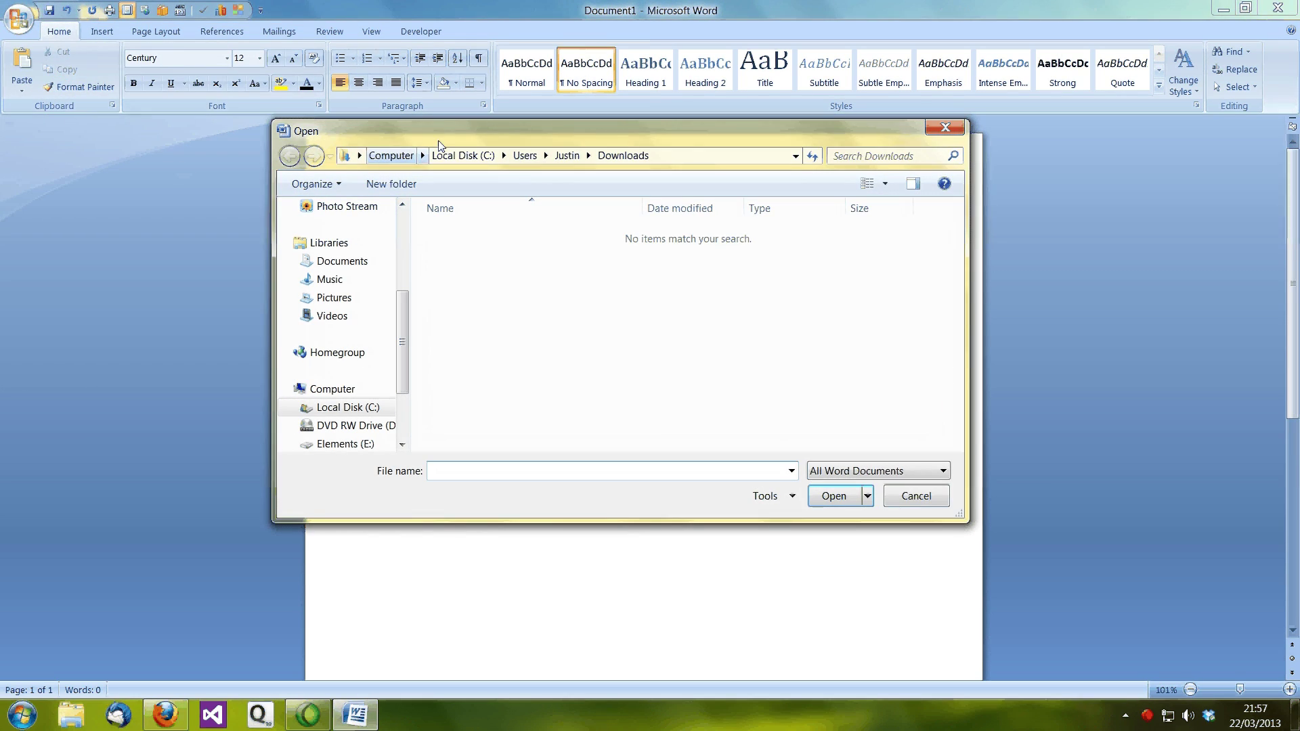
left_click_drag(445, 131, 429, 145)
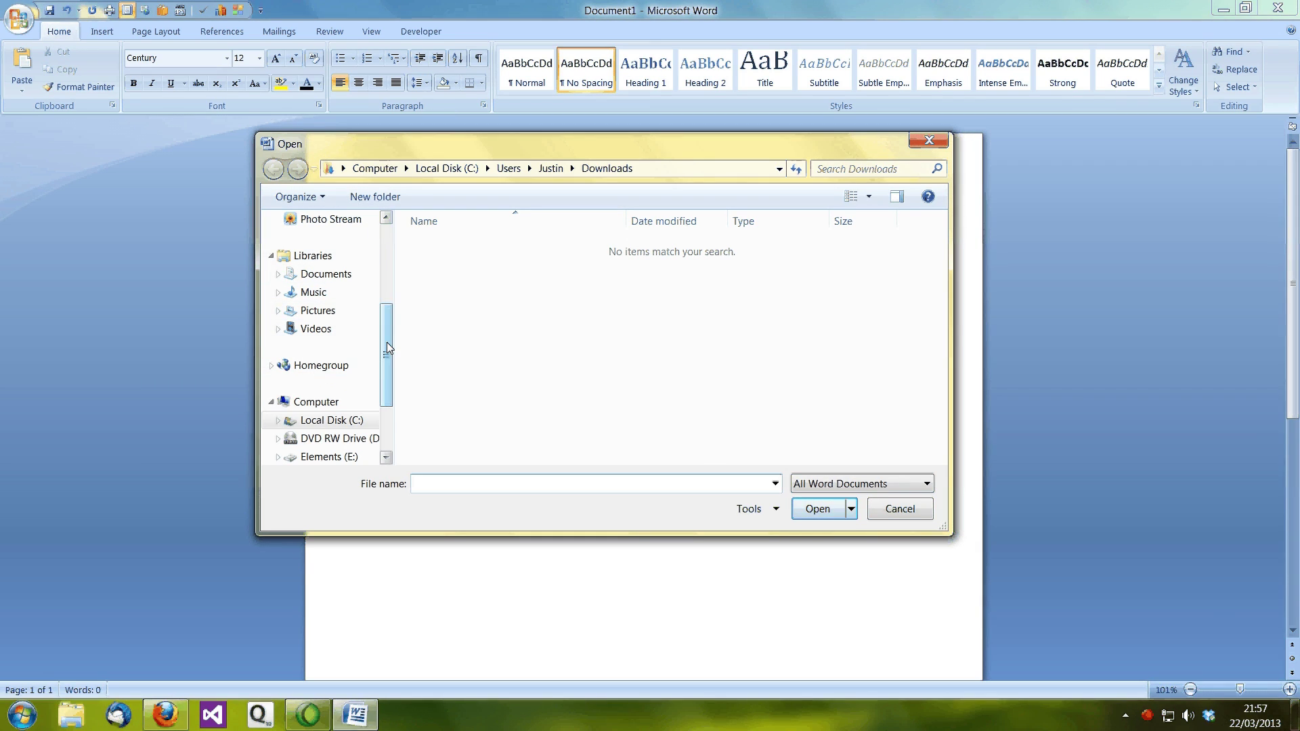
left_click_drag(387, 347, 390, 259)
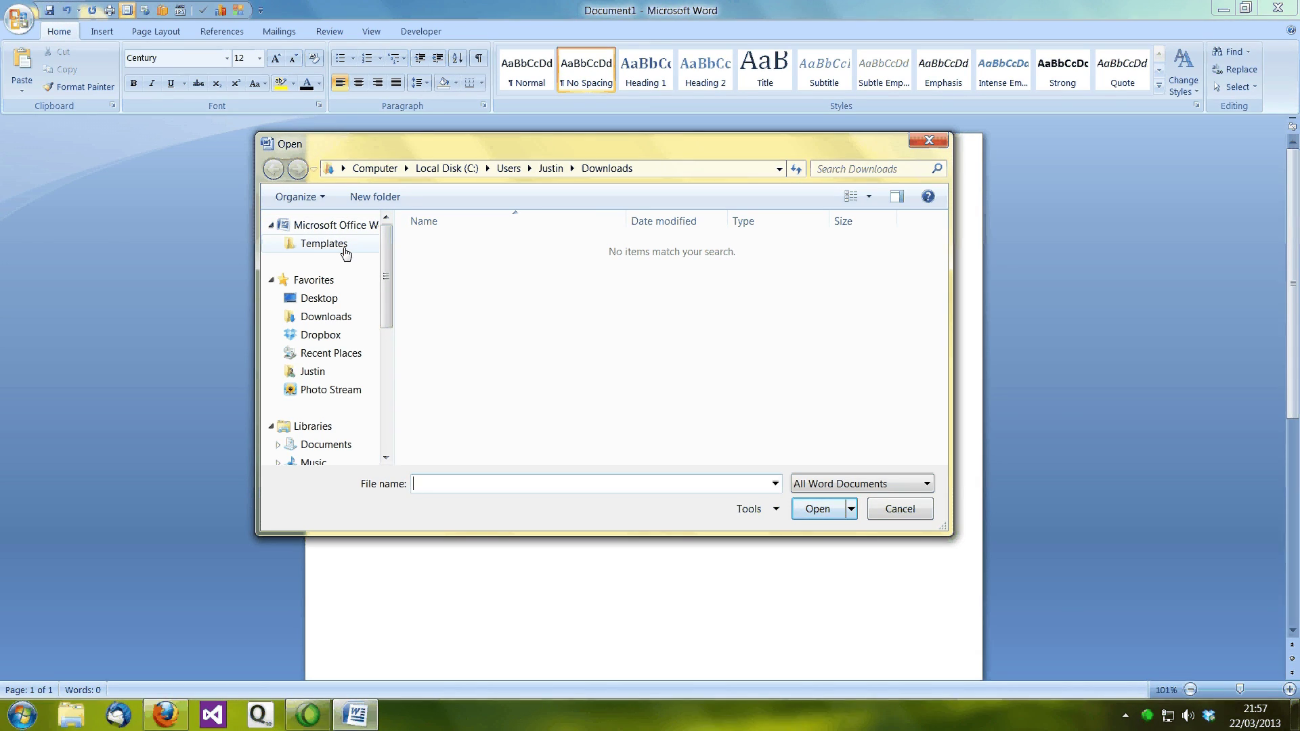
left_click(324, 244)
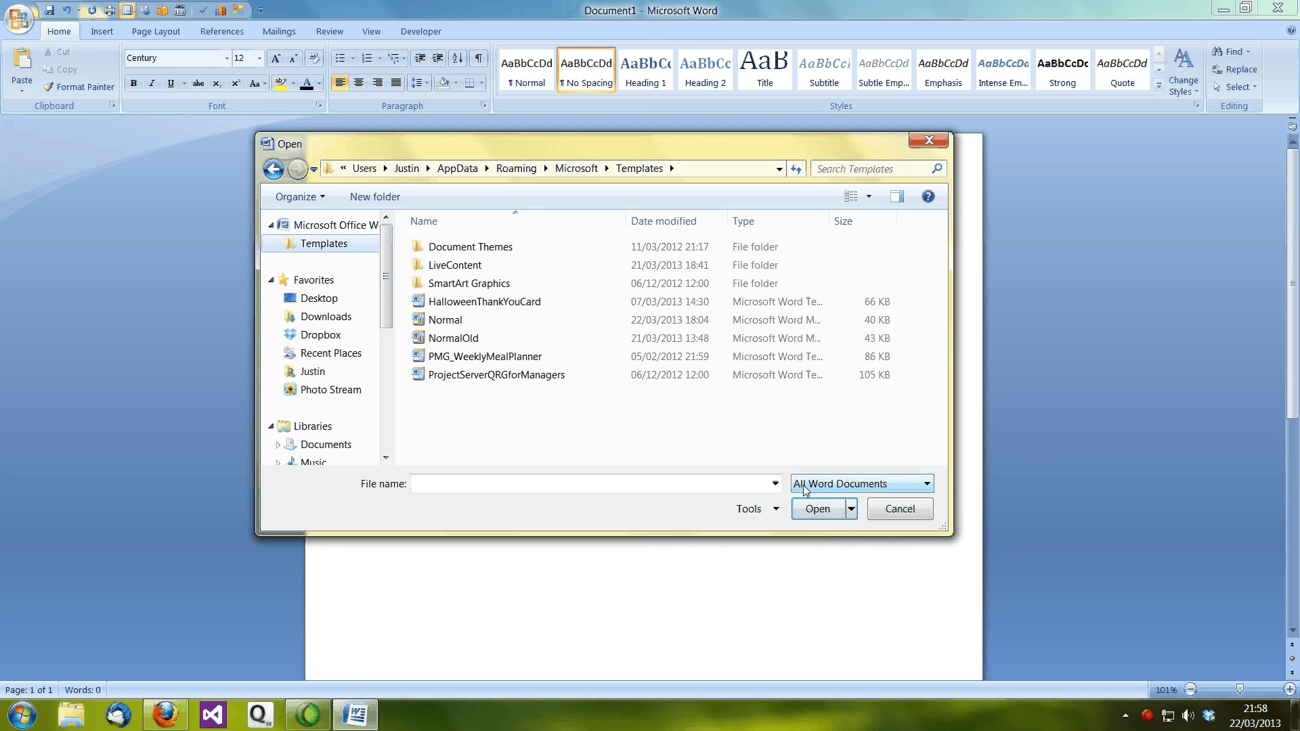
left_click(869, 486)
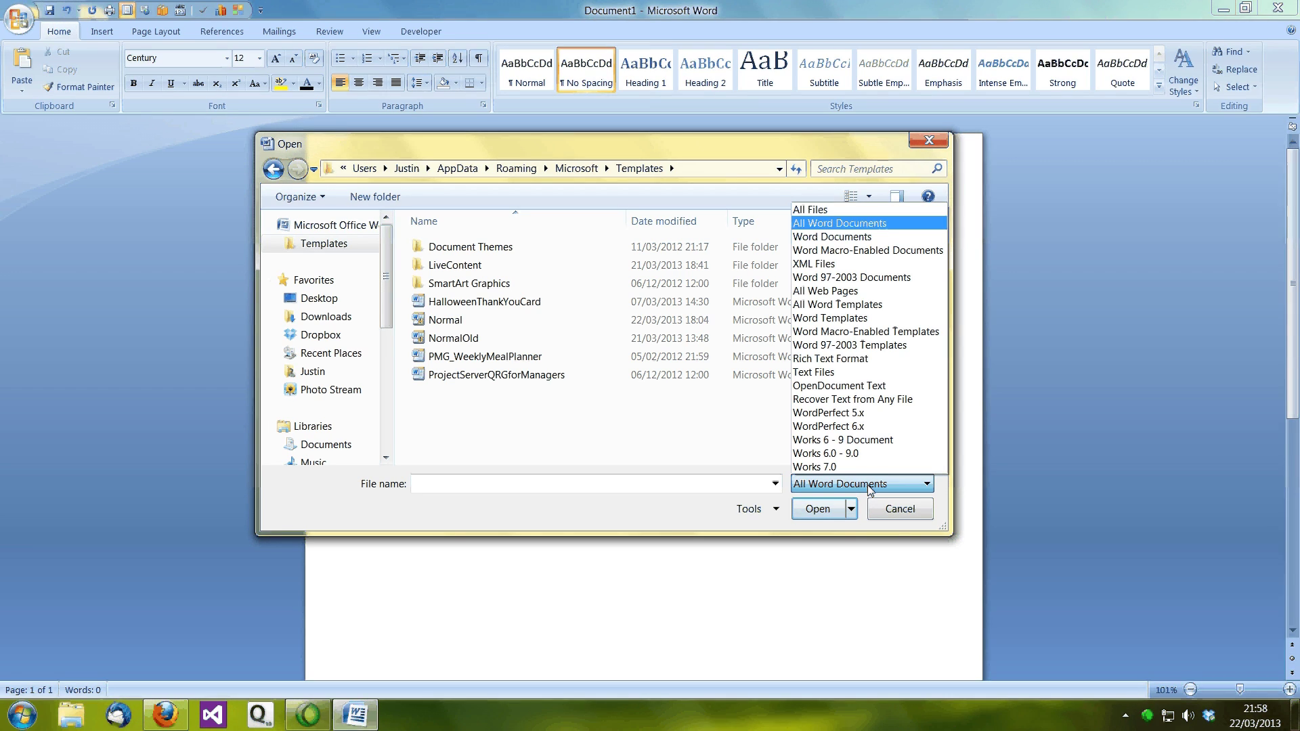
left_click(878, 308)
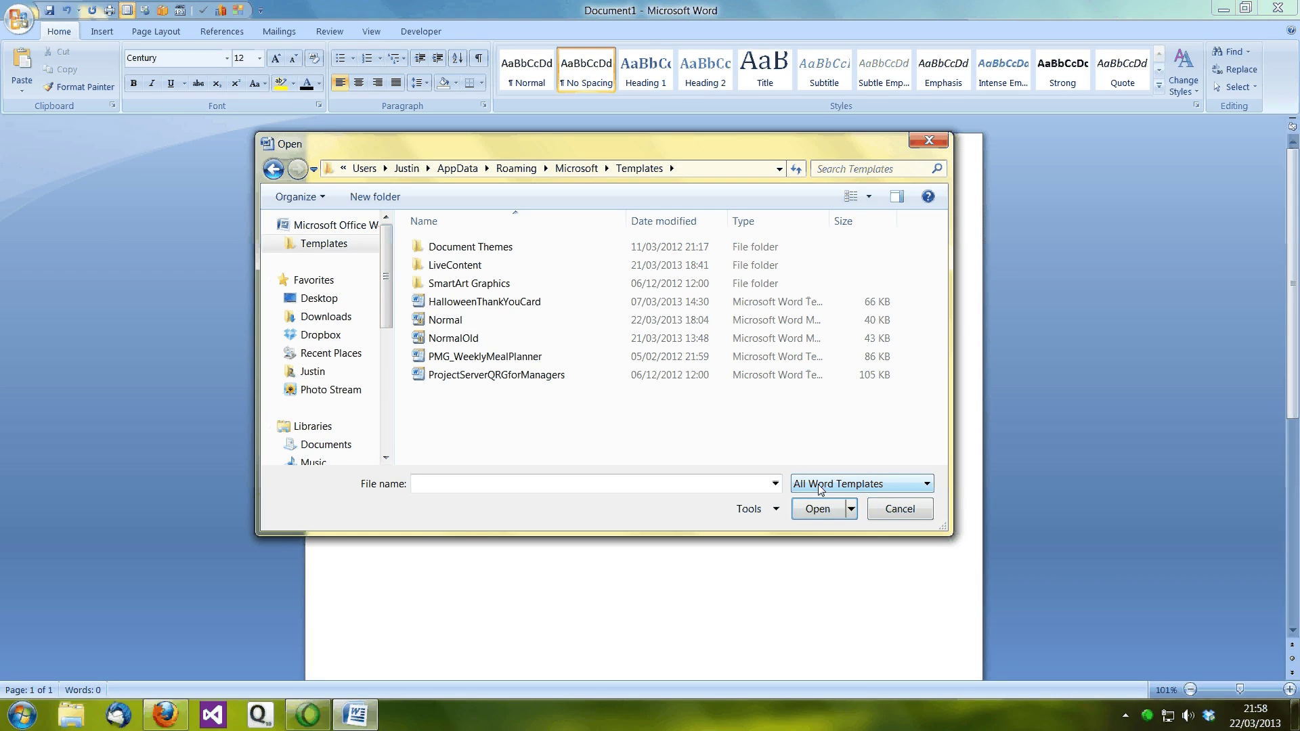
left_click(459, 320)
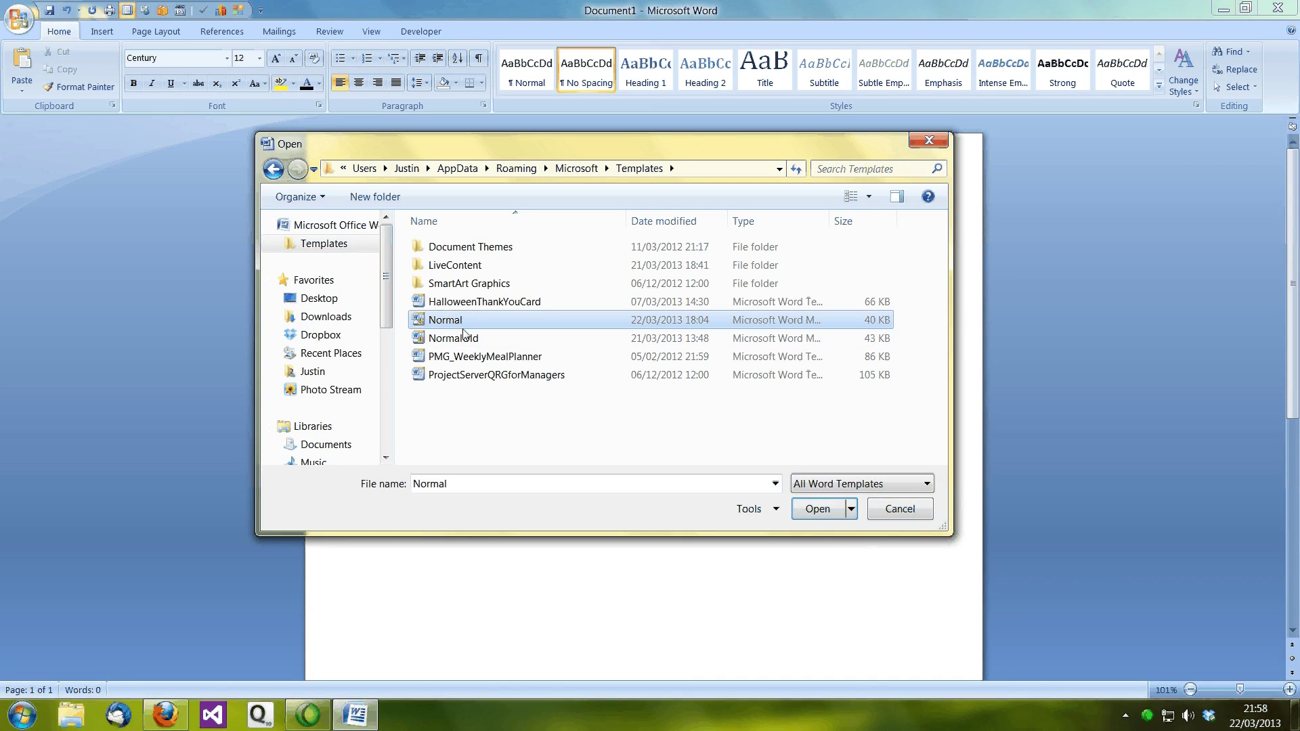
left_click(834, 511)
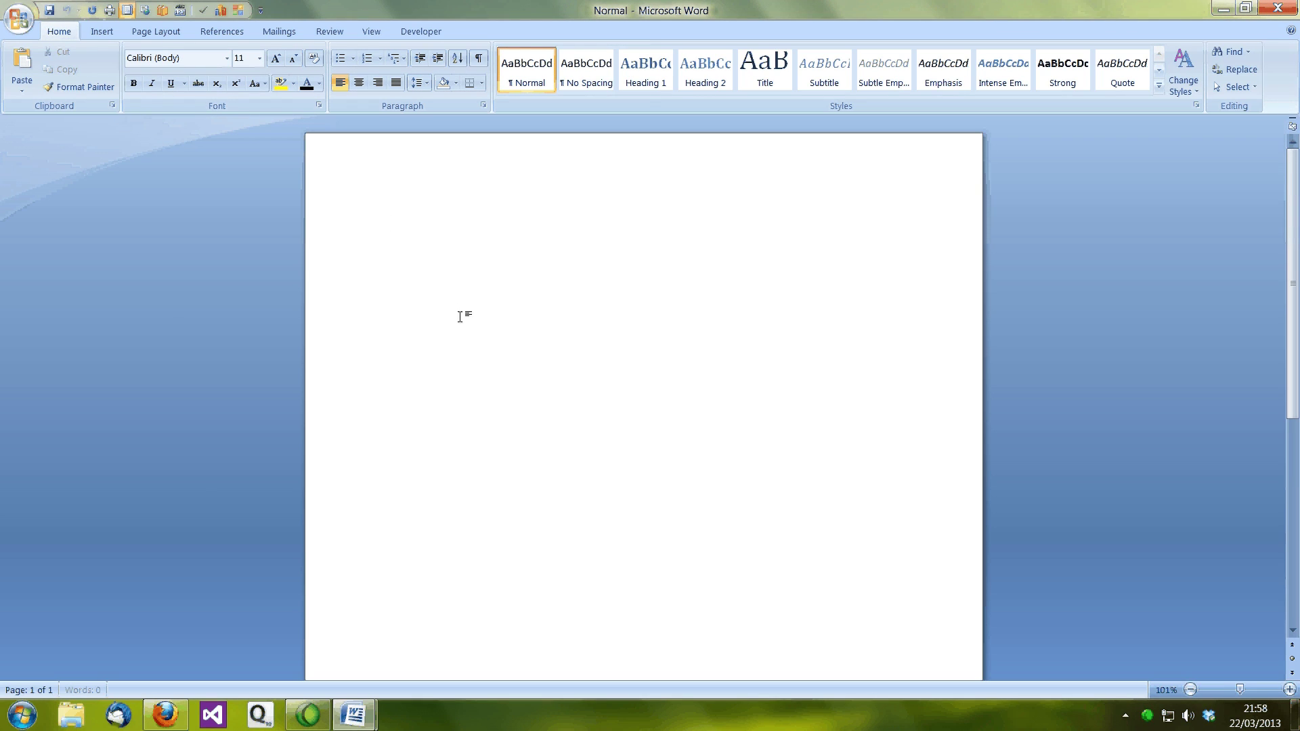
- Apply the No Spacing style and set line spacing to 1.5 lines in the Paragraph dialog
left_click(588, 68)
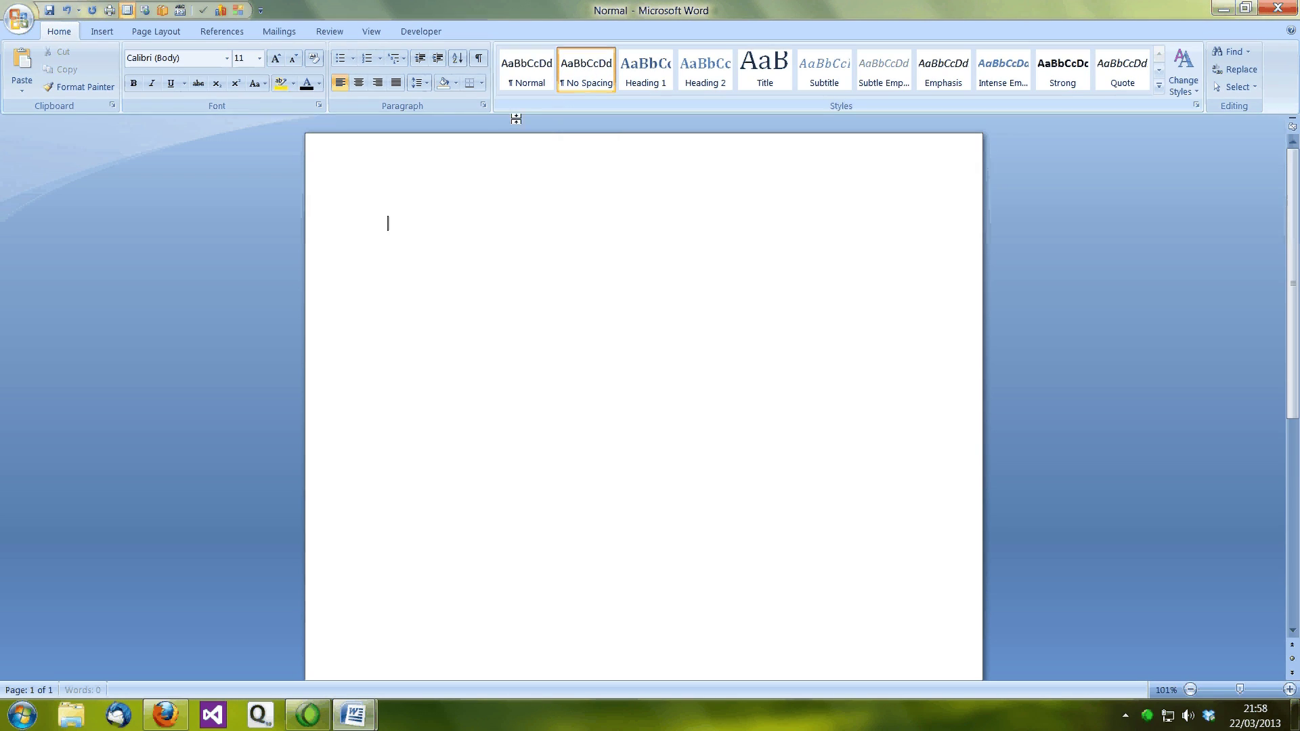
left_click(482, 105)
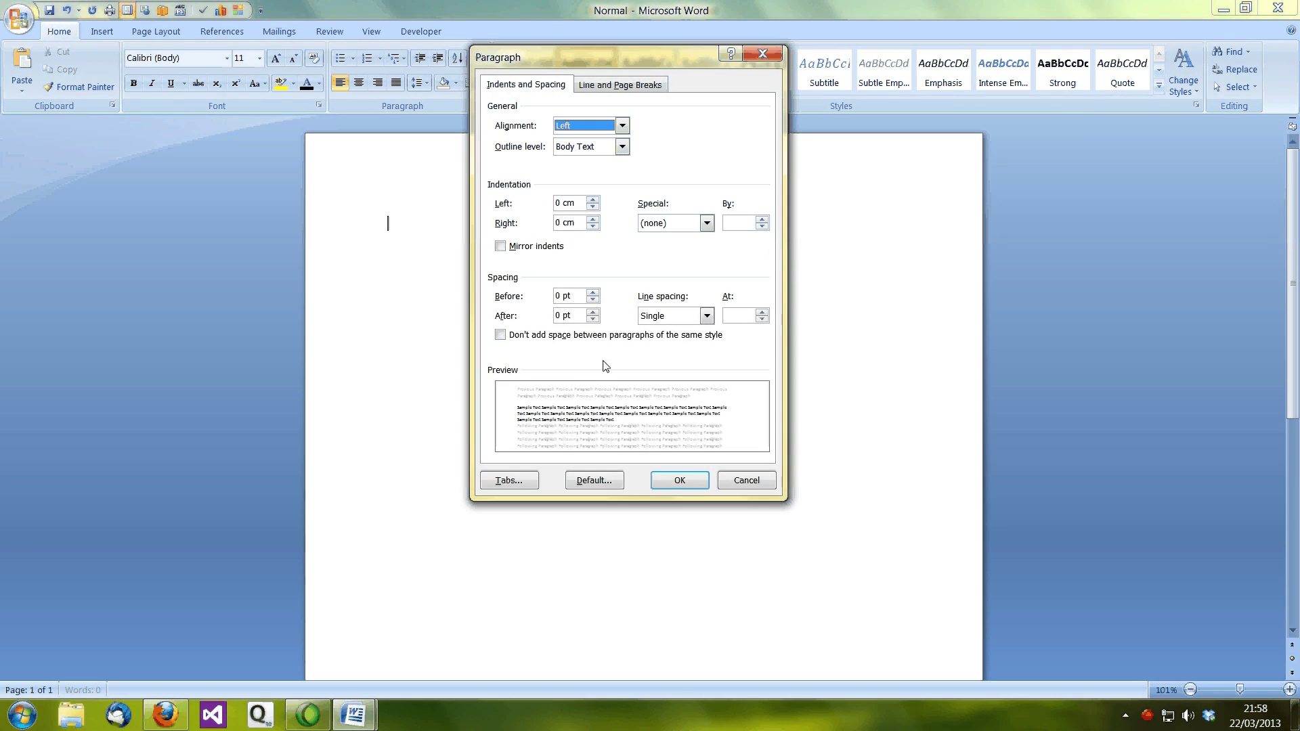
left_click(705, 316)
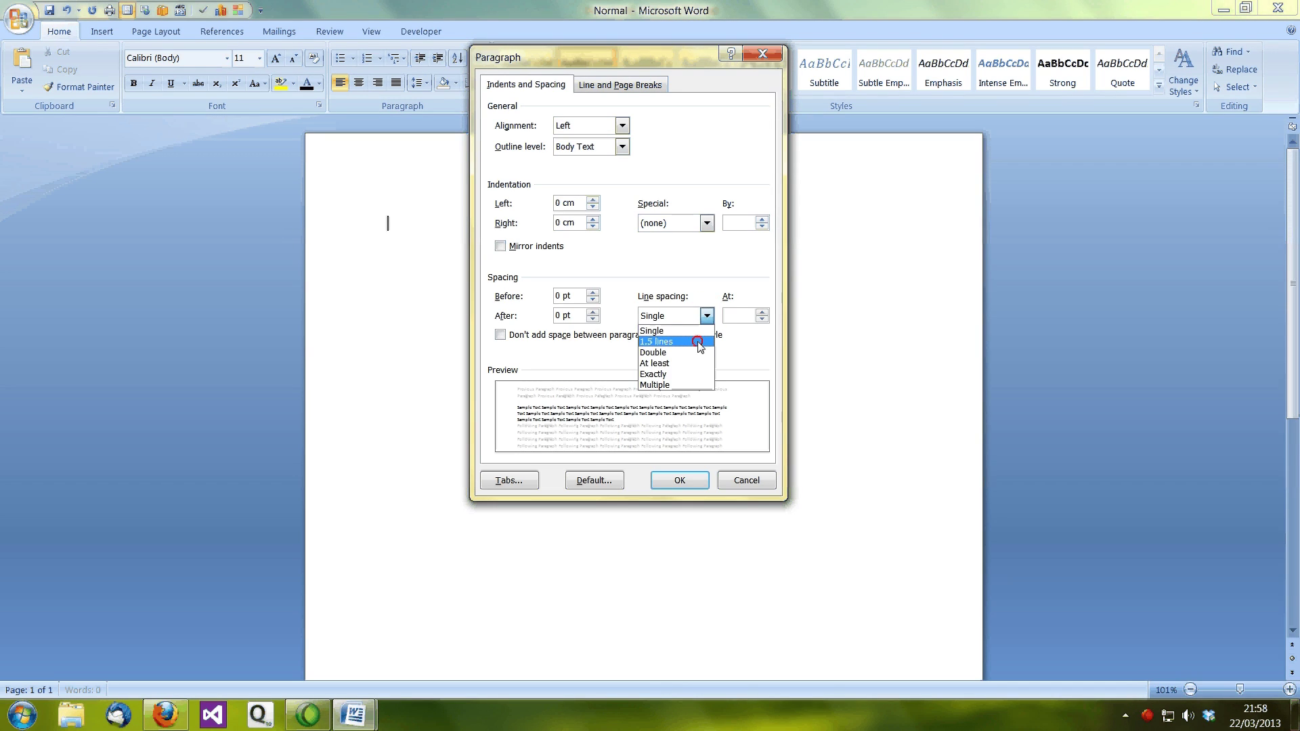
left_click(697, 342)
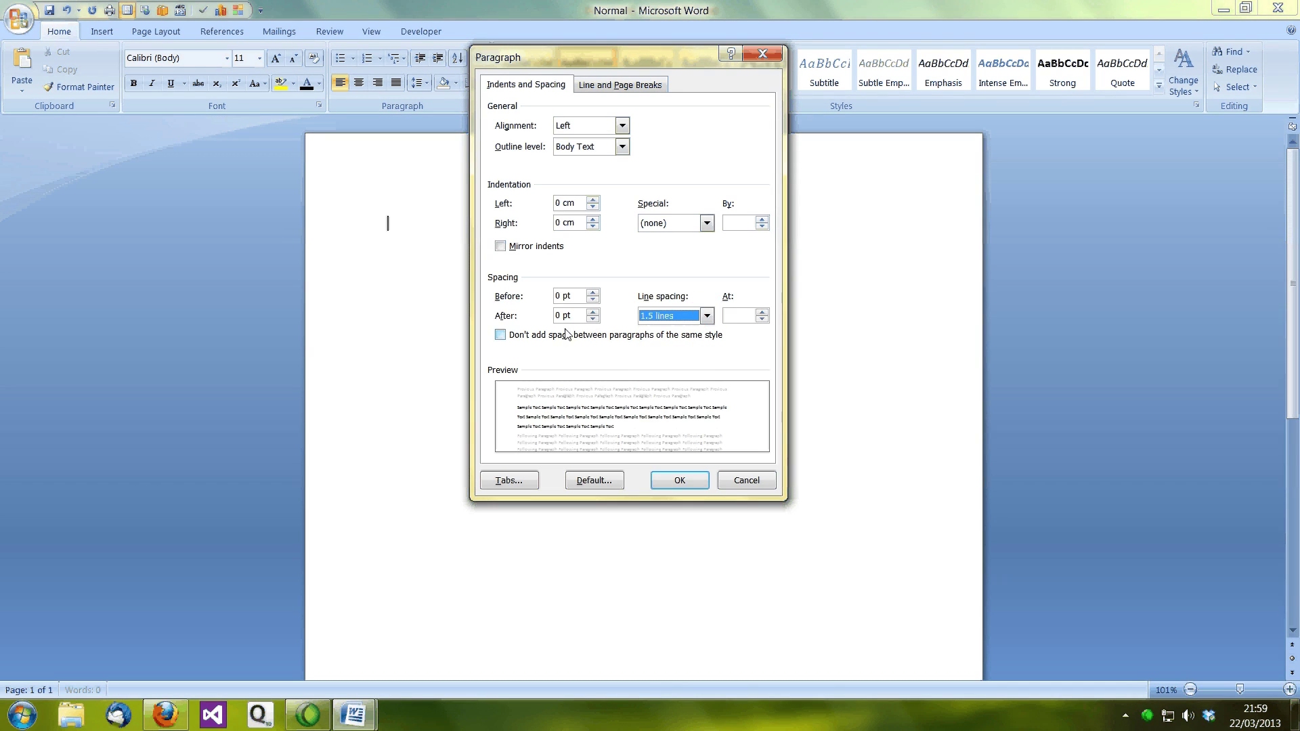
left_click(665, 479)
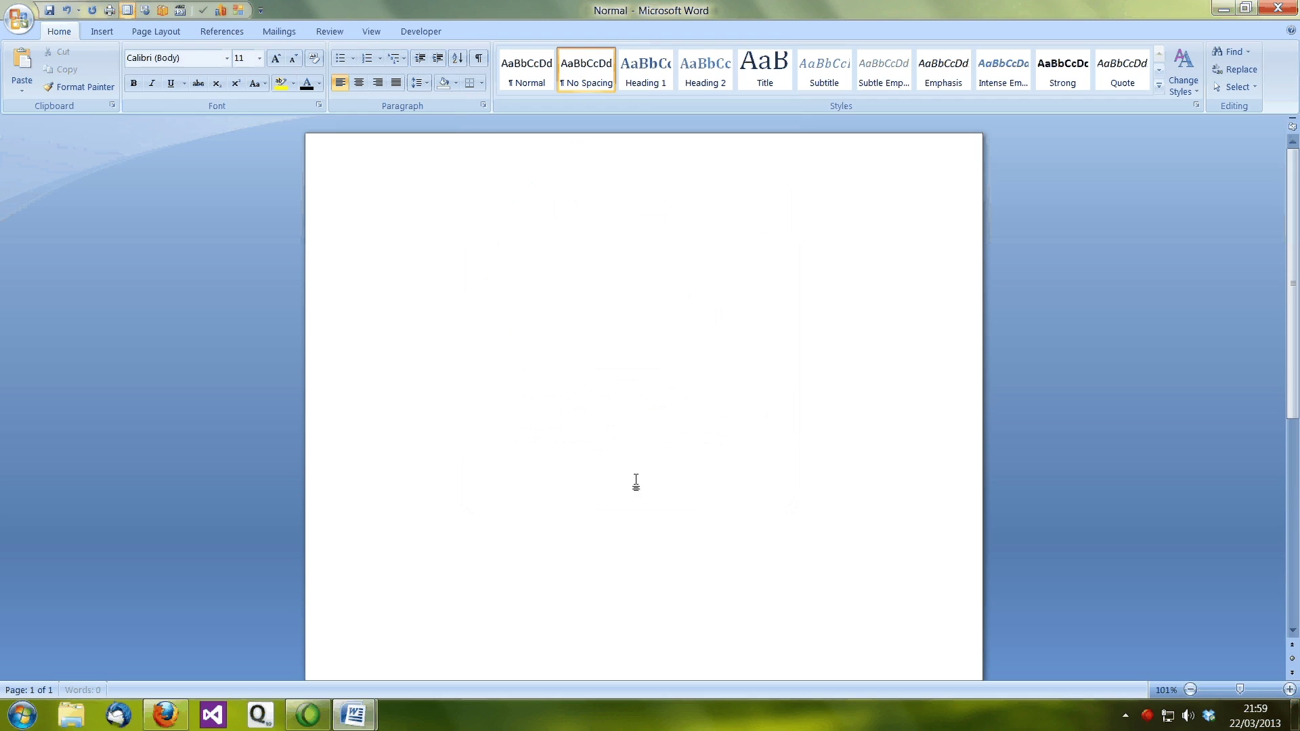
- Give the template page Narrow margins
left_click(142, 32)
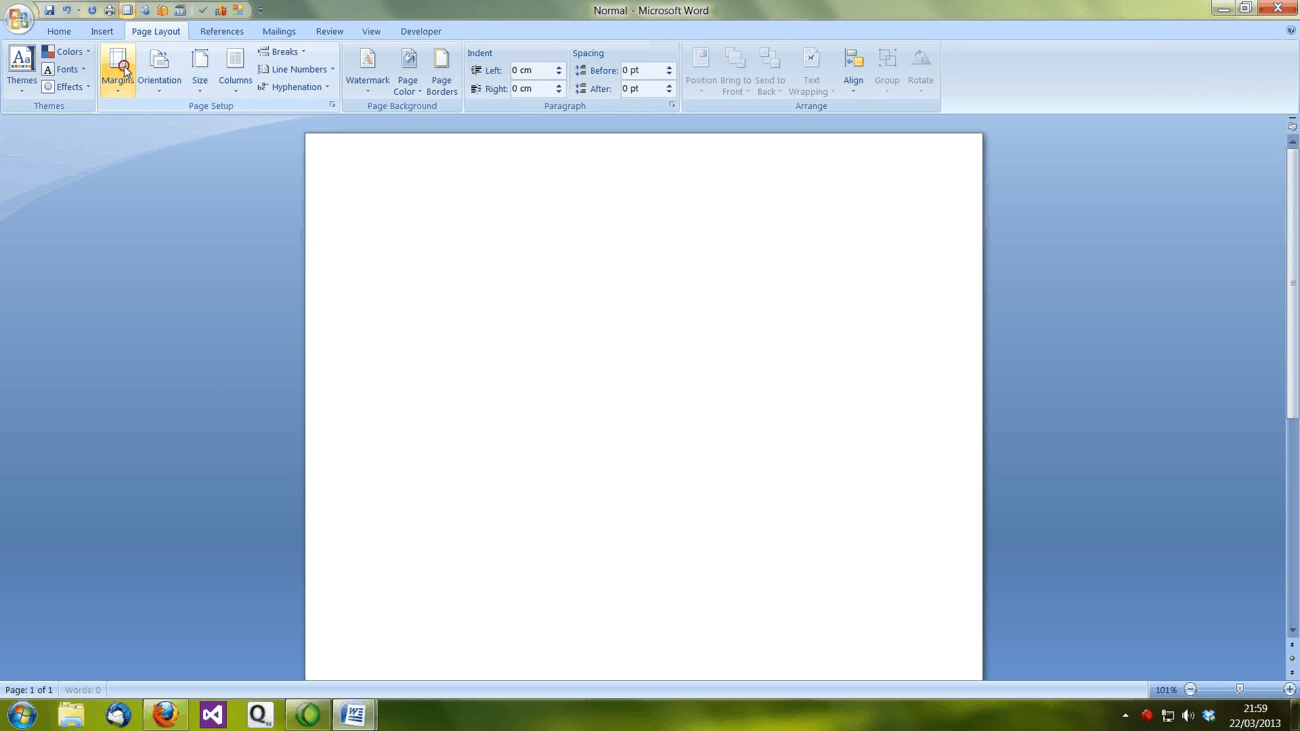
left_click(118, 68)
left_click(160, 168)
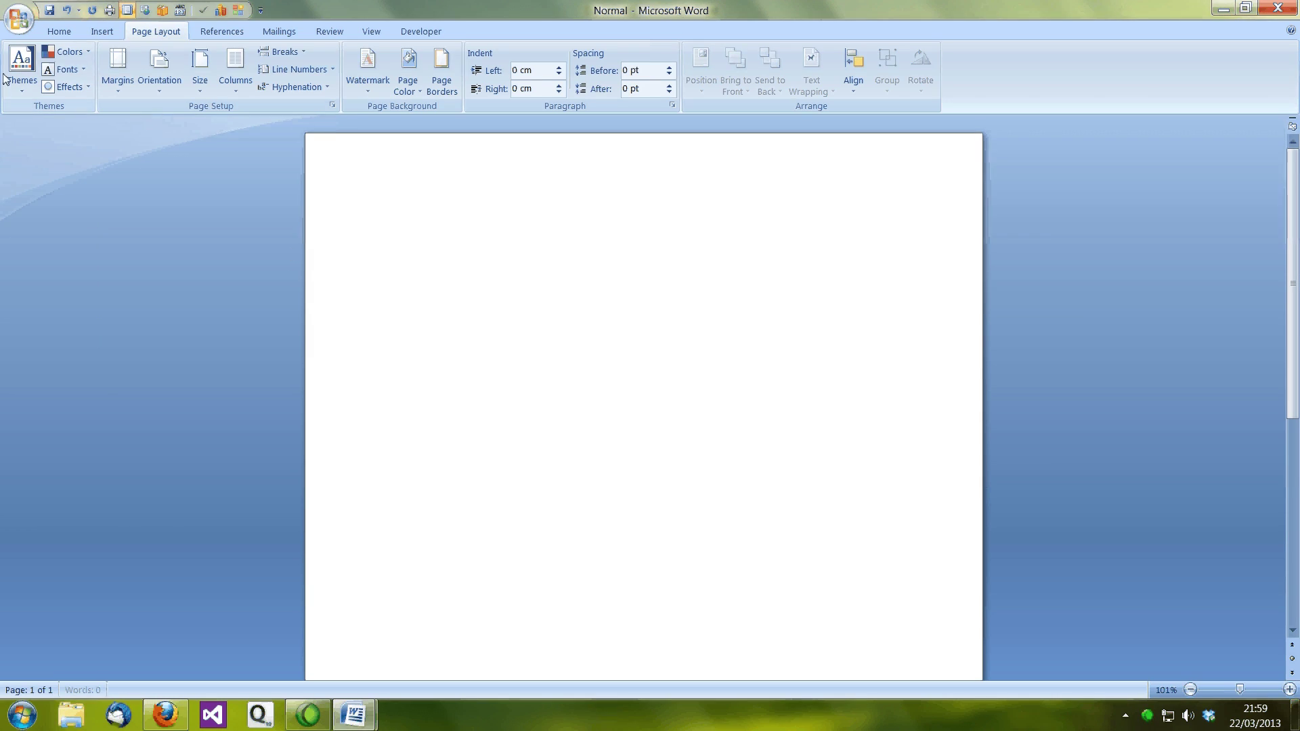
- Set the template font to Century at 12 pt
left_click(59, 31)
left_click(226, 58)
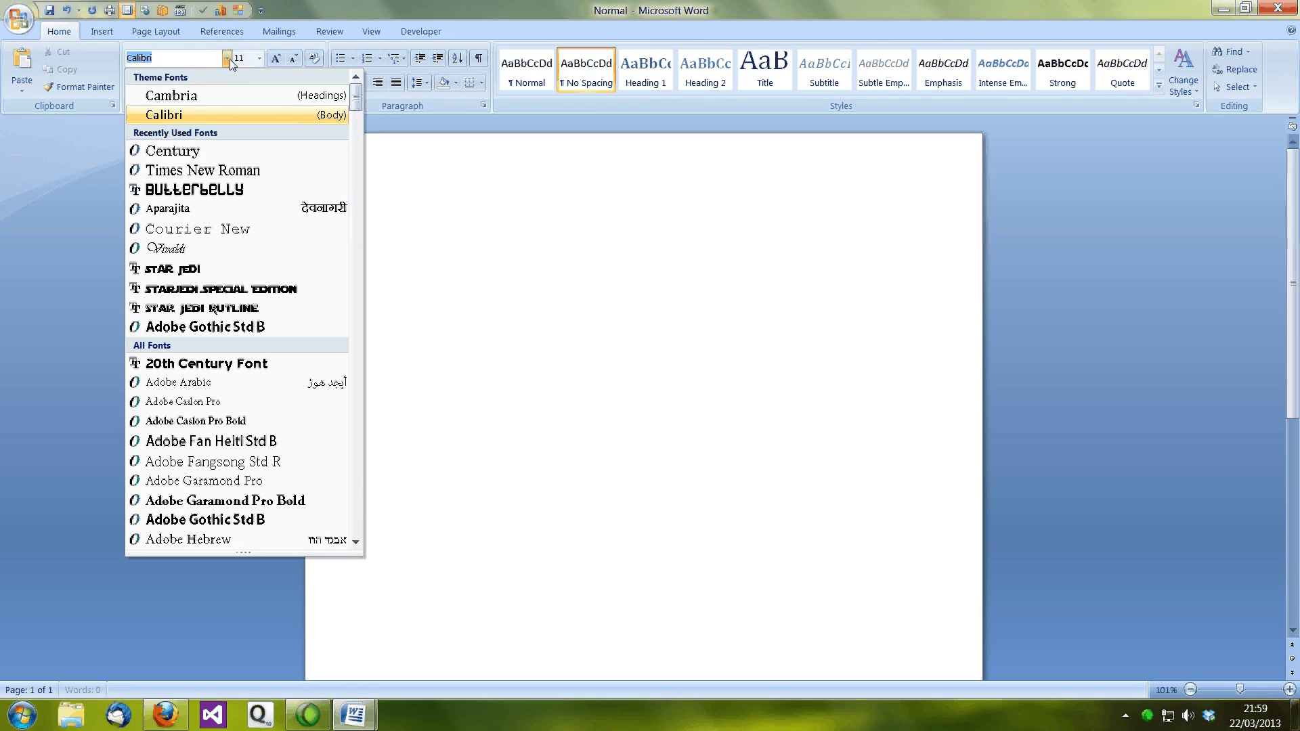
left_click(209, 153)
left_click(259, 58)
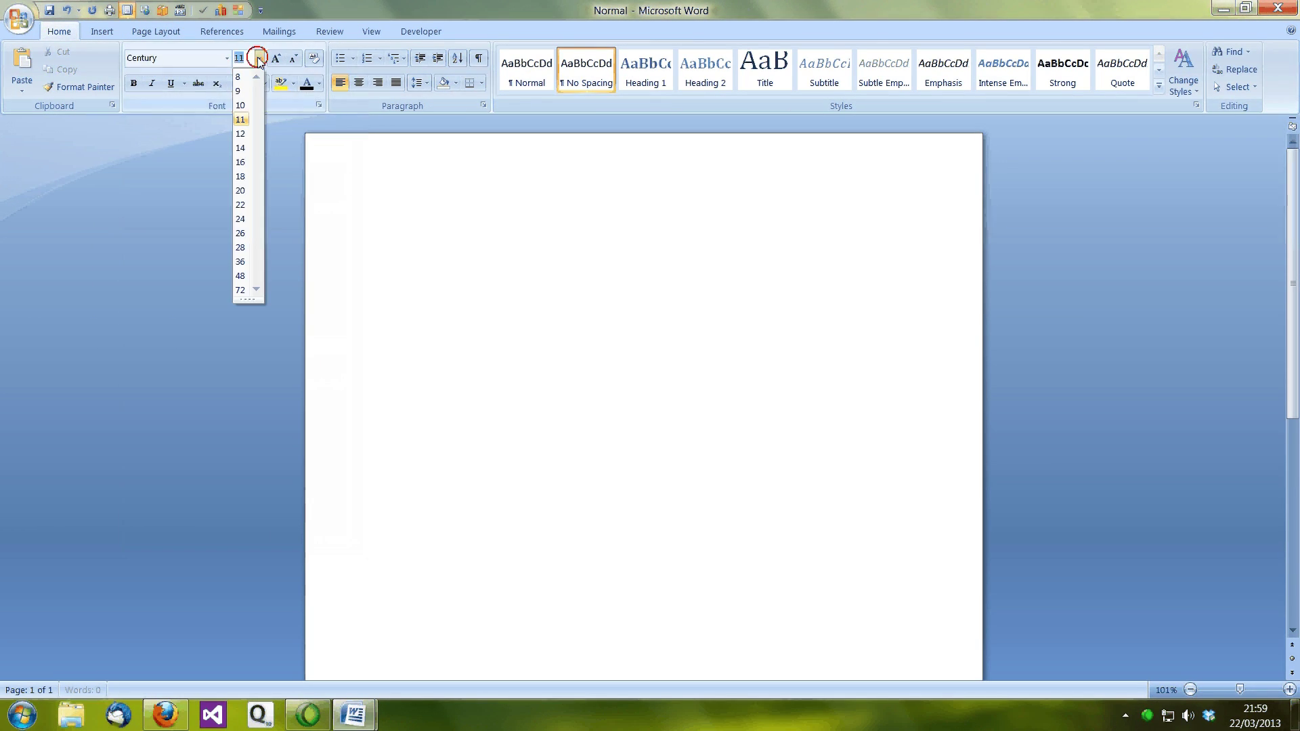
left_click(244, 133)
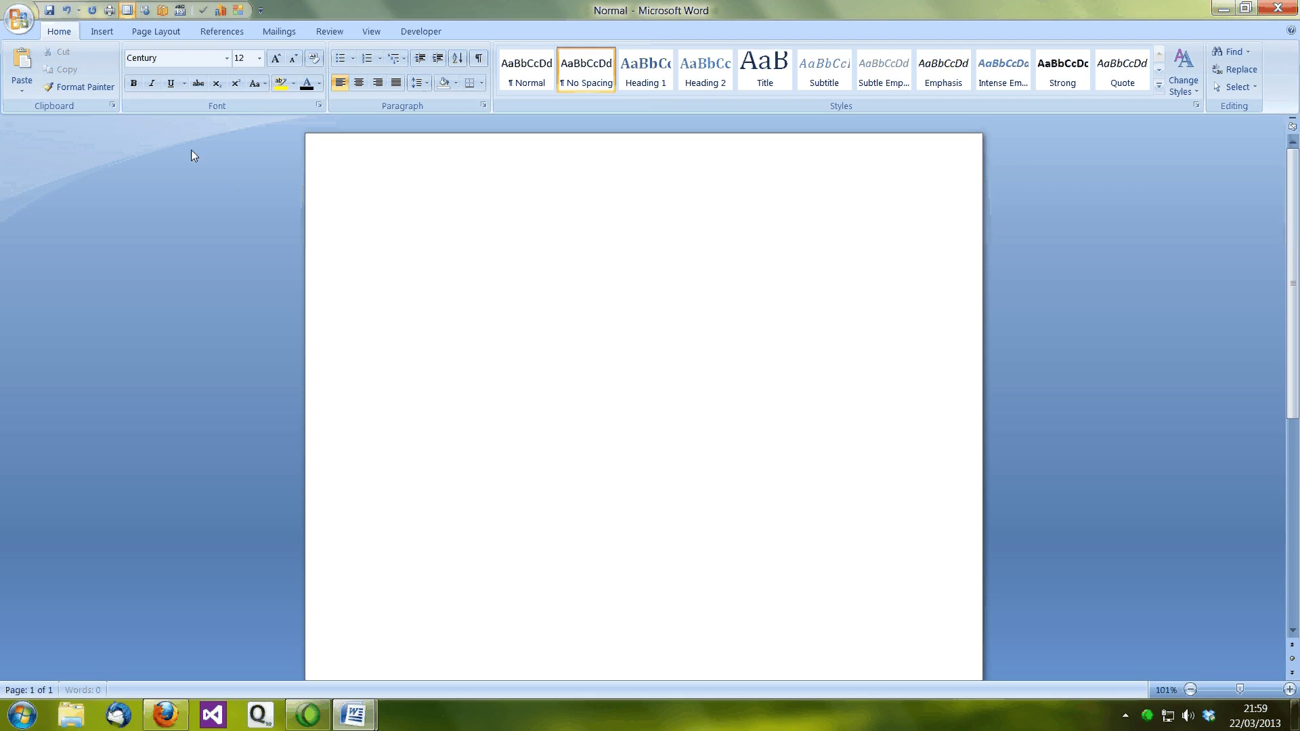
- Save and close the Normal template, then create a new blank document
left_click(50, 10)
left_click(1277, 7)
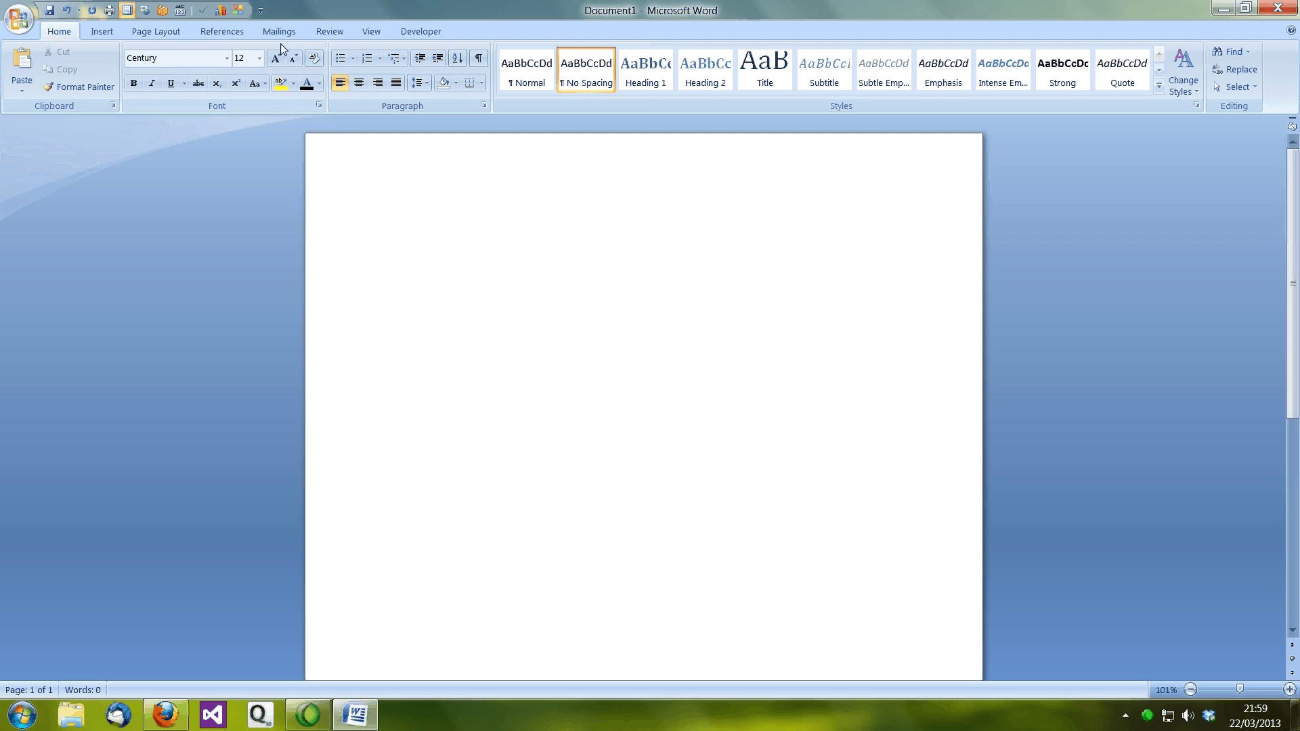
left_click(26, 25)
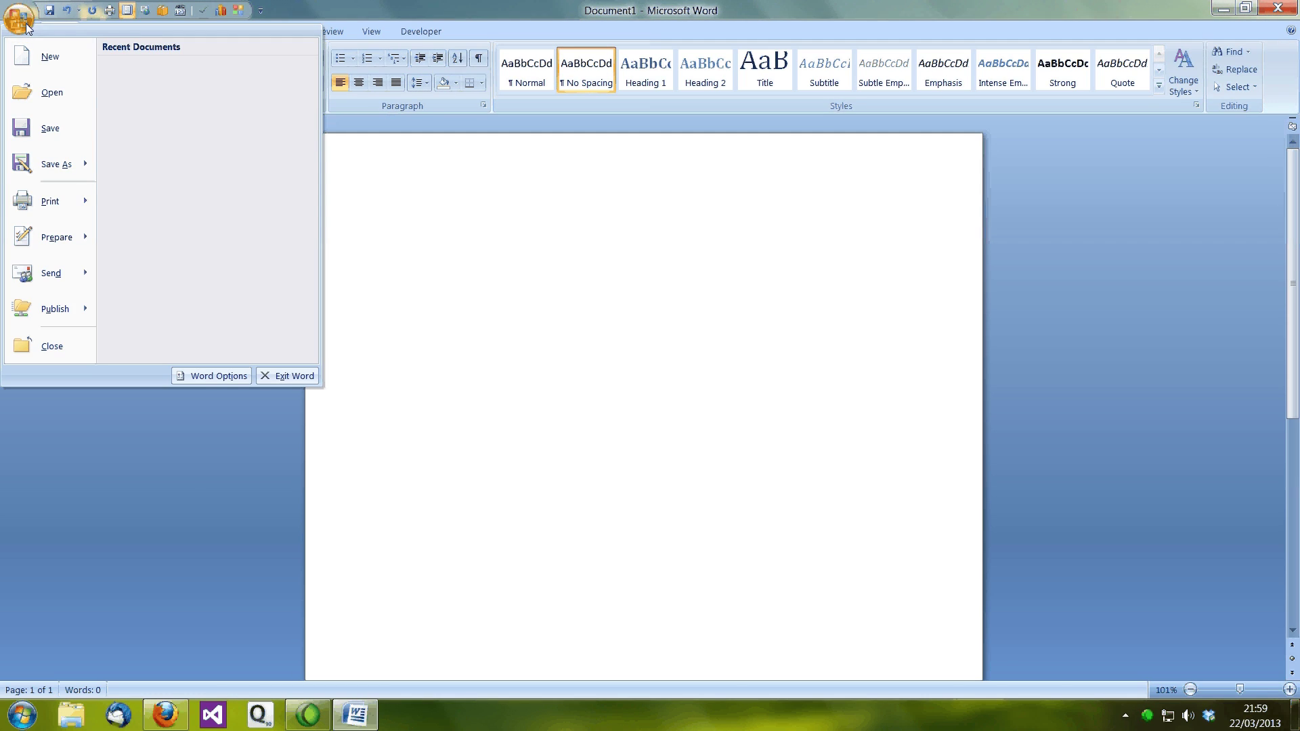
left_click(44, 64)
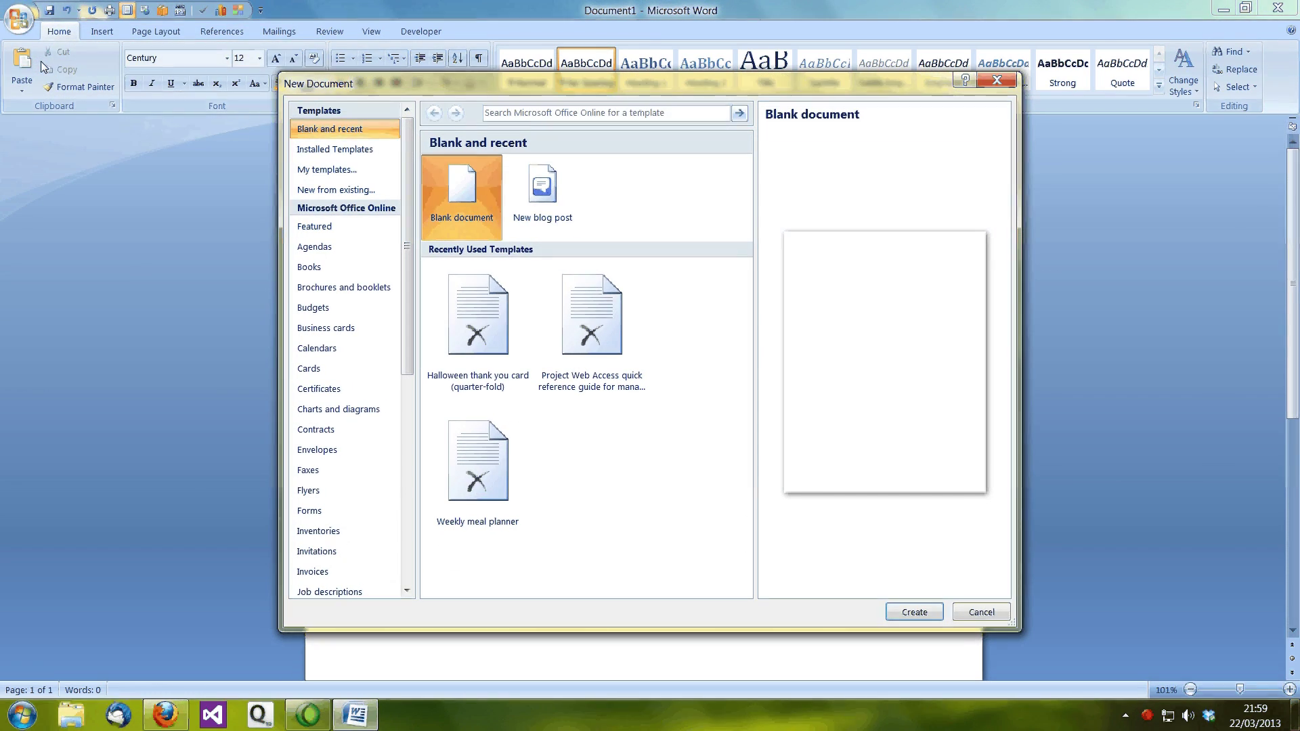
double_click(460, 205)
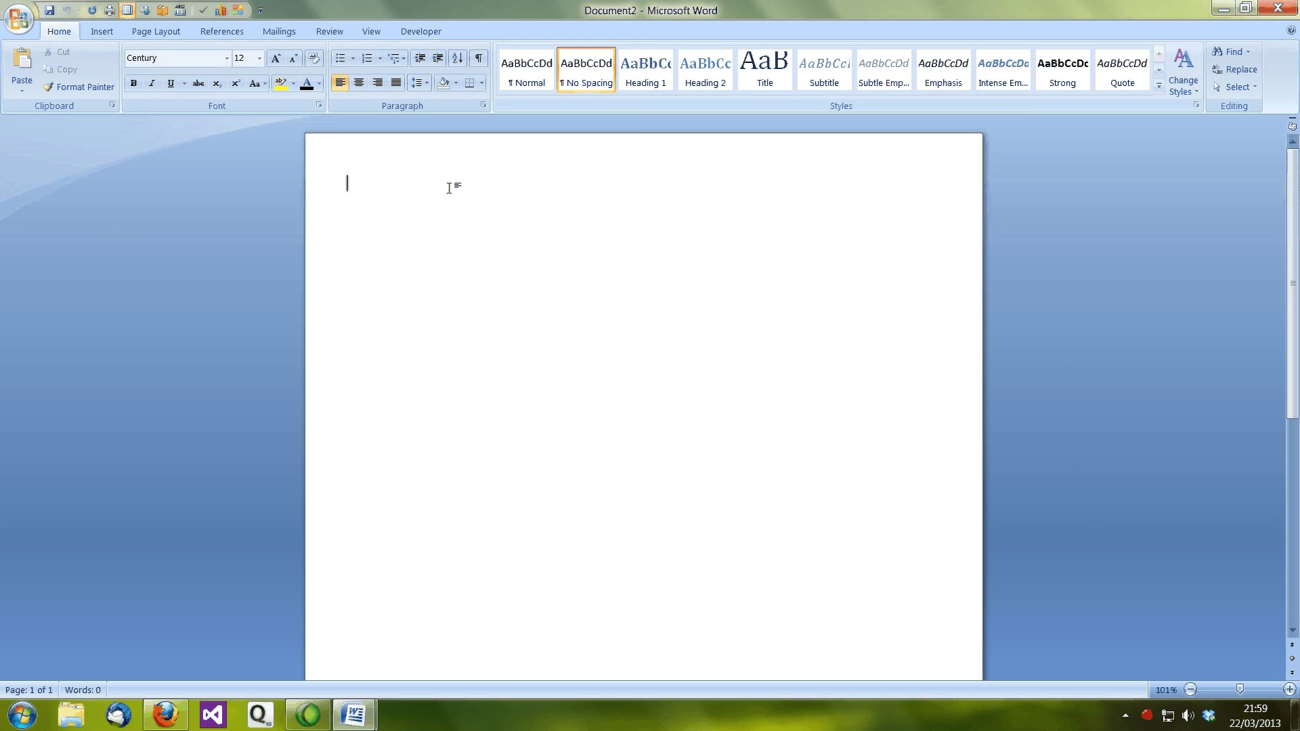
- Type three lines of test text to check the new formatting, then delete it all
type("fdsfdsf")
key("Return")
type("dsfsdf")
key("Return")
type("dsfsdfs")
key("ctrl+a")
key("Delete")
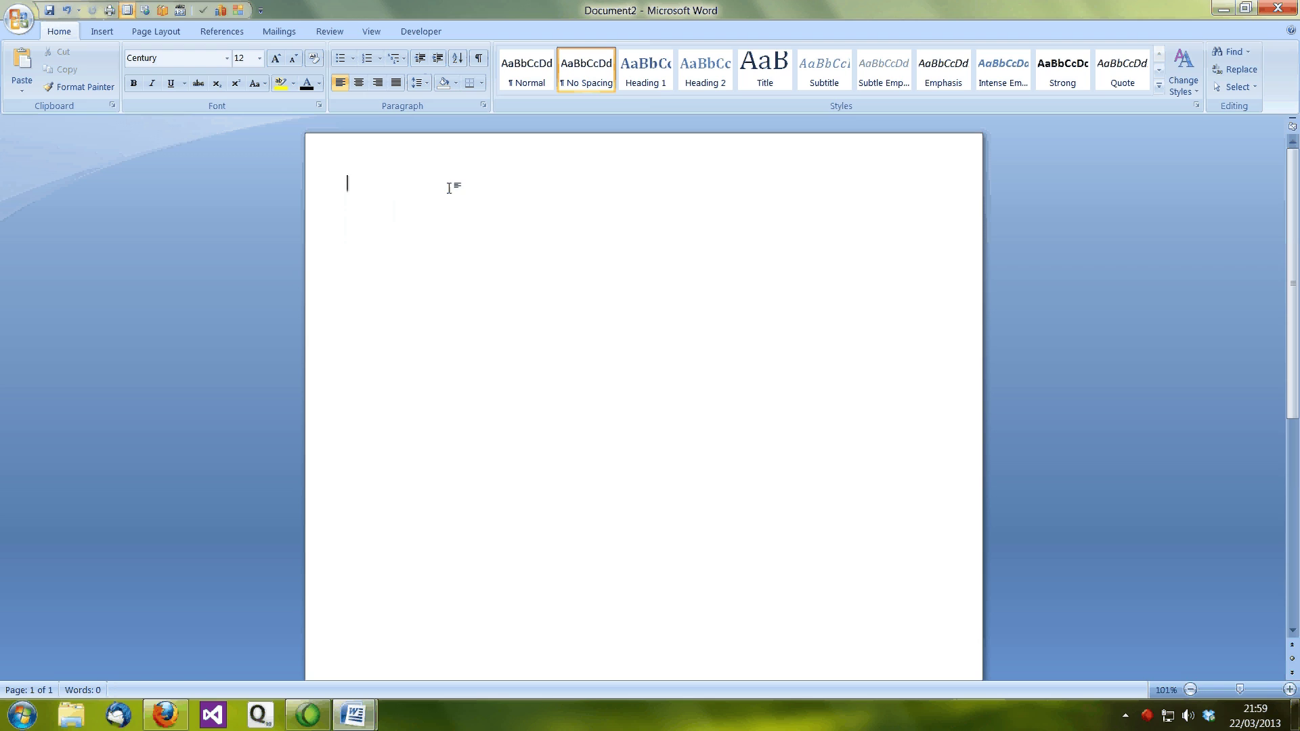